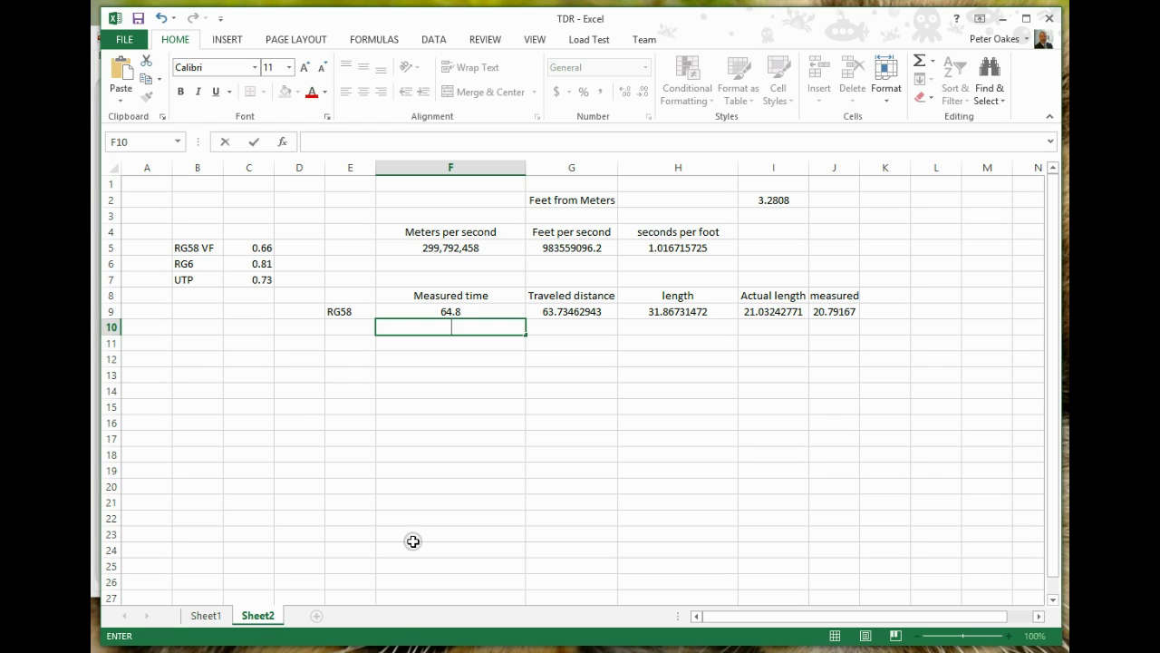
Step: Add an RG6 row below RG58 by labelling E10 "RG6" and entering a measured time of 61.8 in F10
left_click(354, 327)
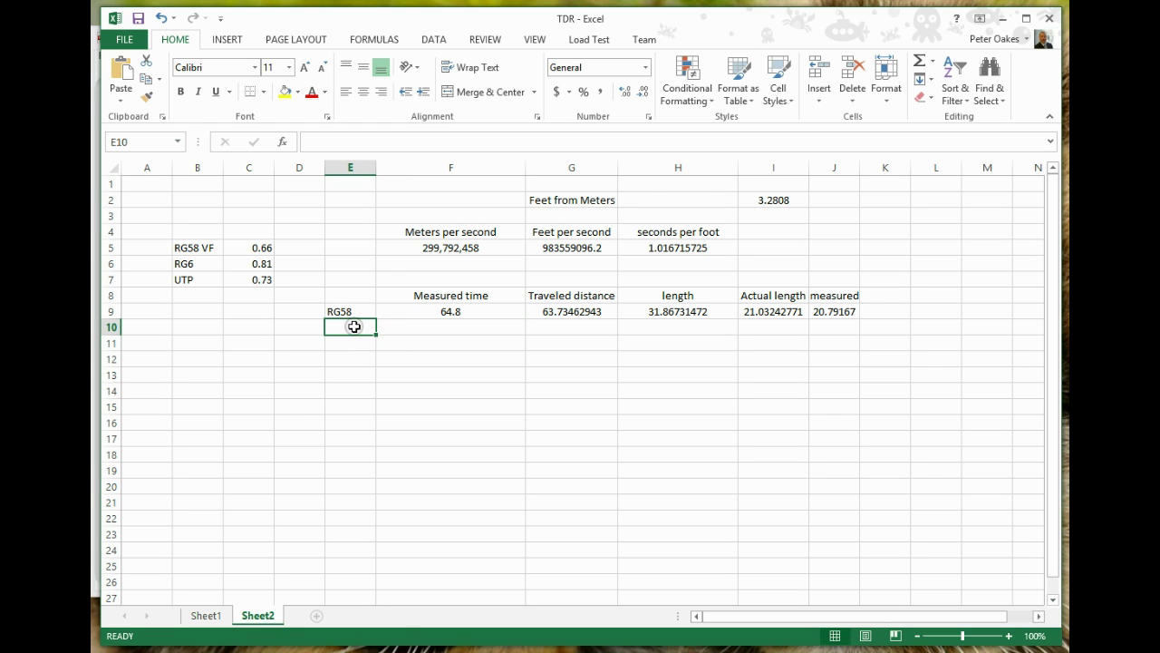
type("RG6")
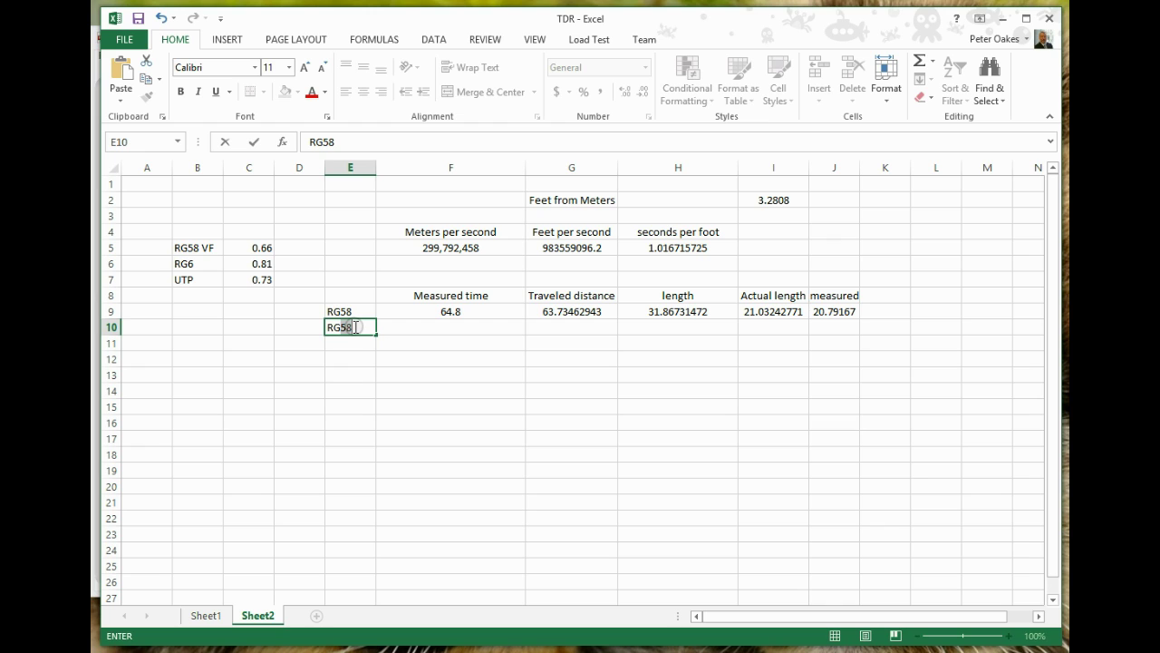
left_click(481, 327)
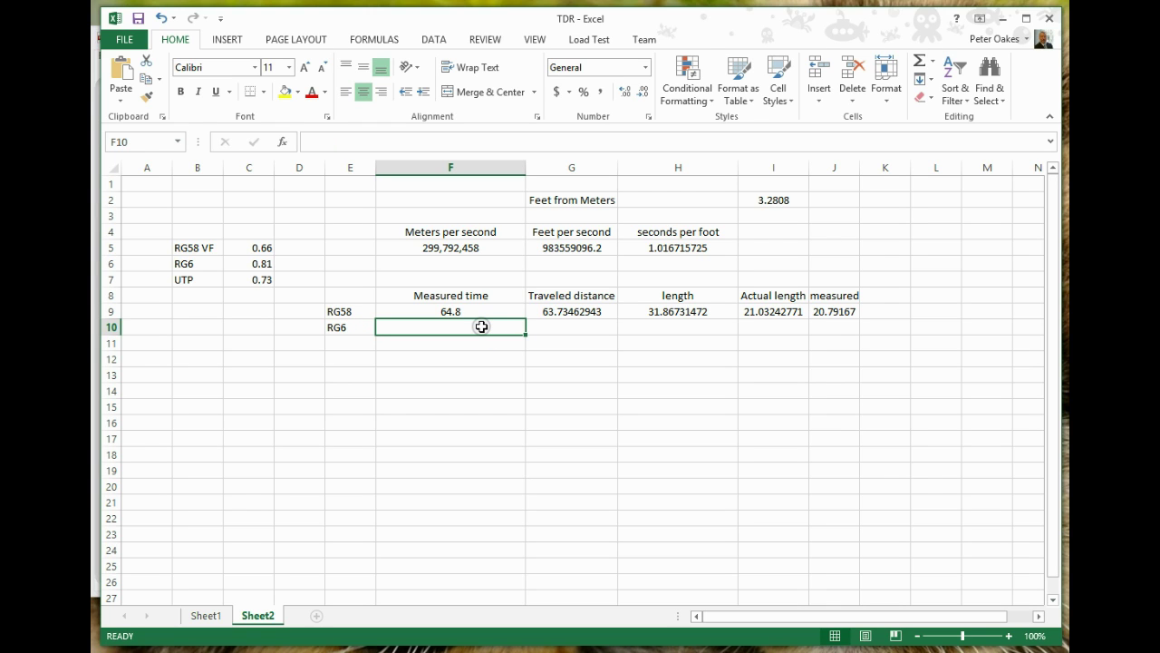
type("61.")
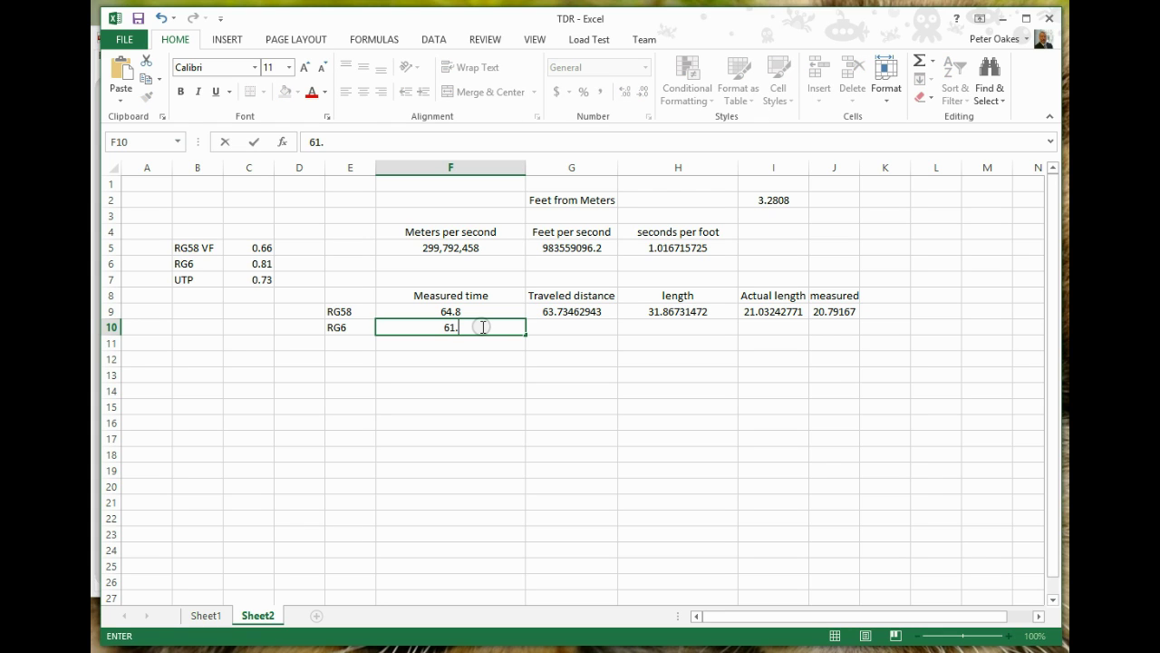
type("8")
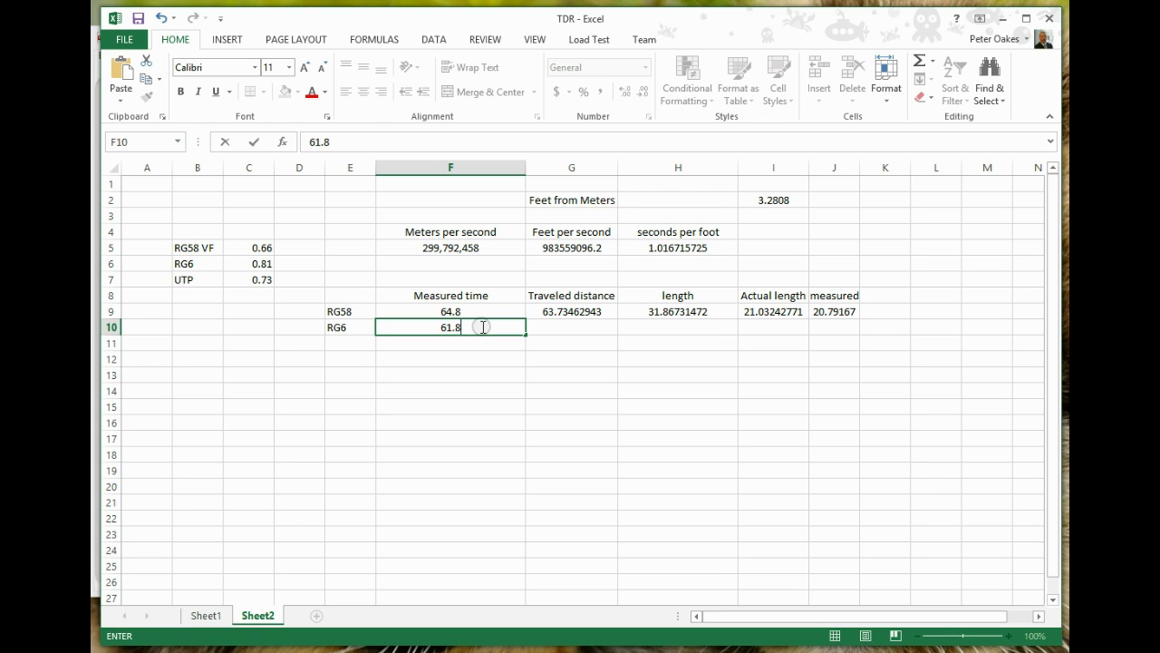
left_click(553, 326)
Step: Copy the RG58 traveled distance formula into G10 and repoint its time reference so it reads =F10/H5
left_click(565, 310)
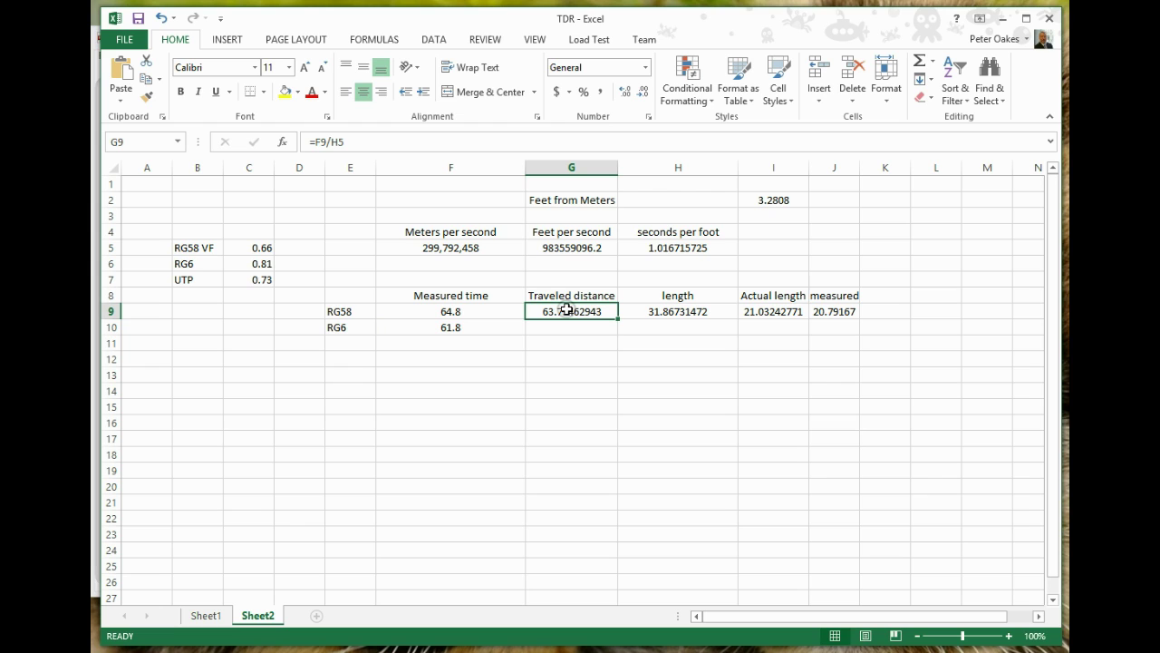
left_click(373, 147)
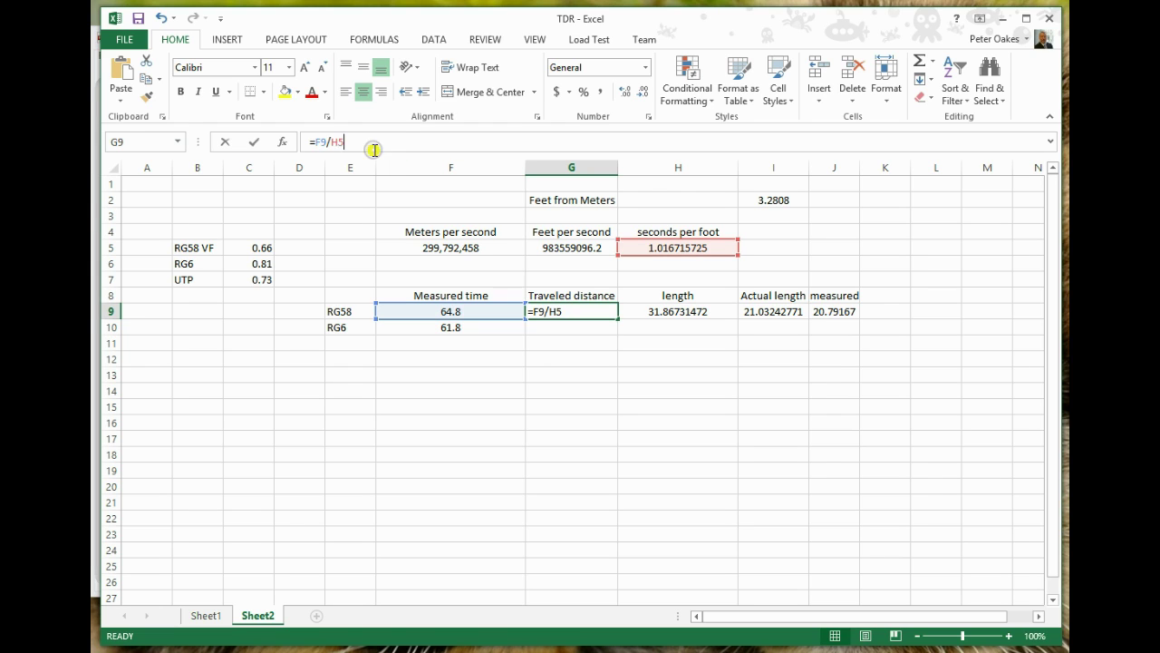
double_click(368, 145)
key("ctrl+c")
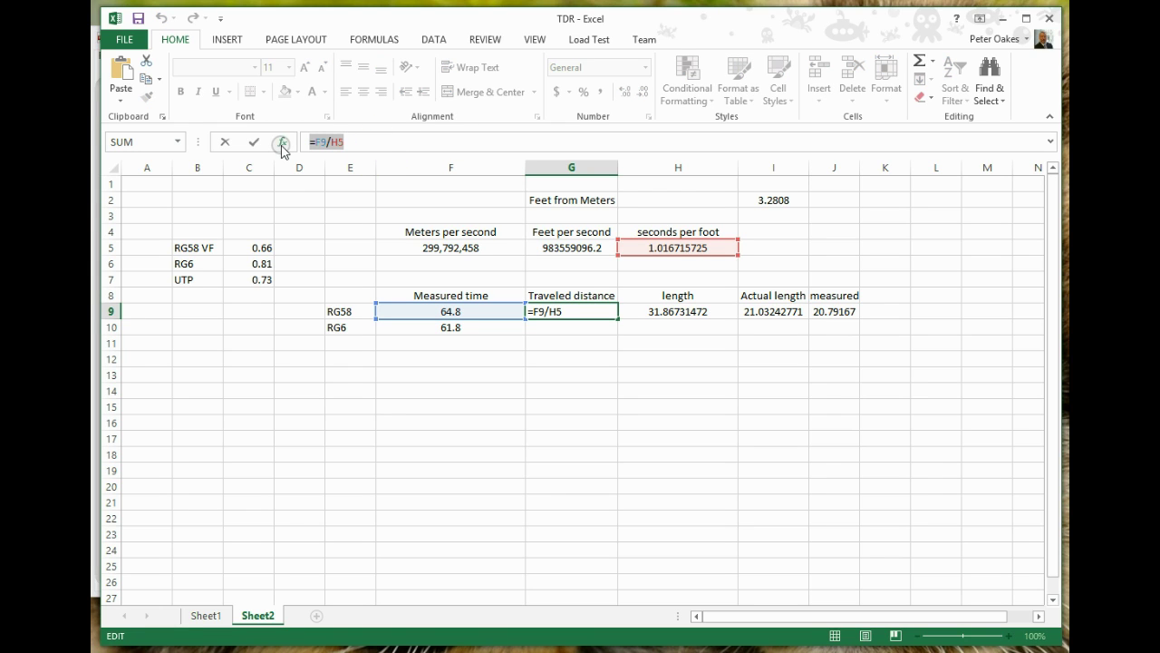
left_click(581, 328)
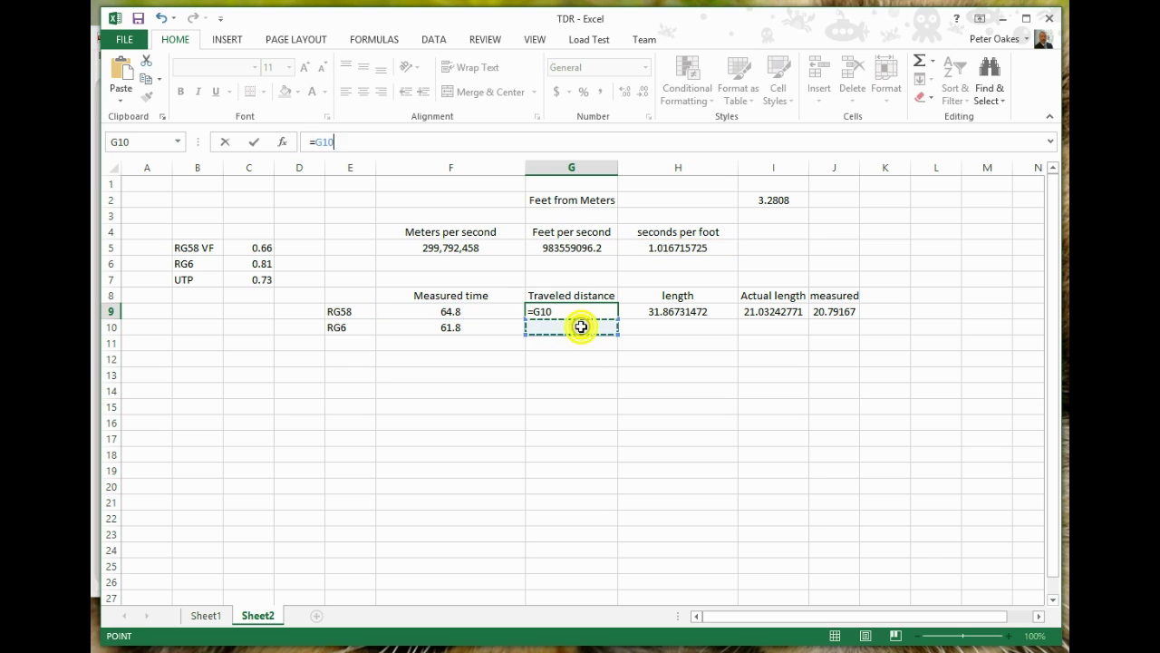
key("Escape")
left_click(581, 327)
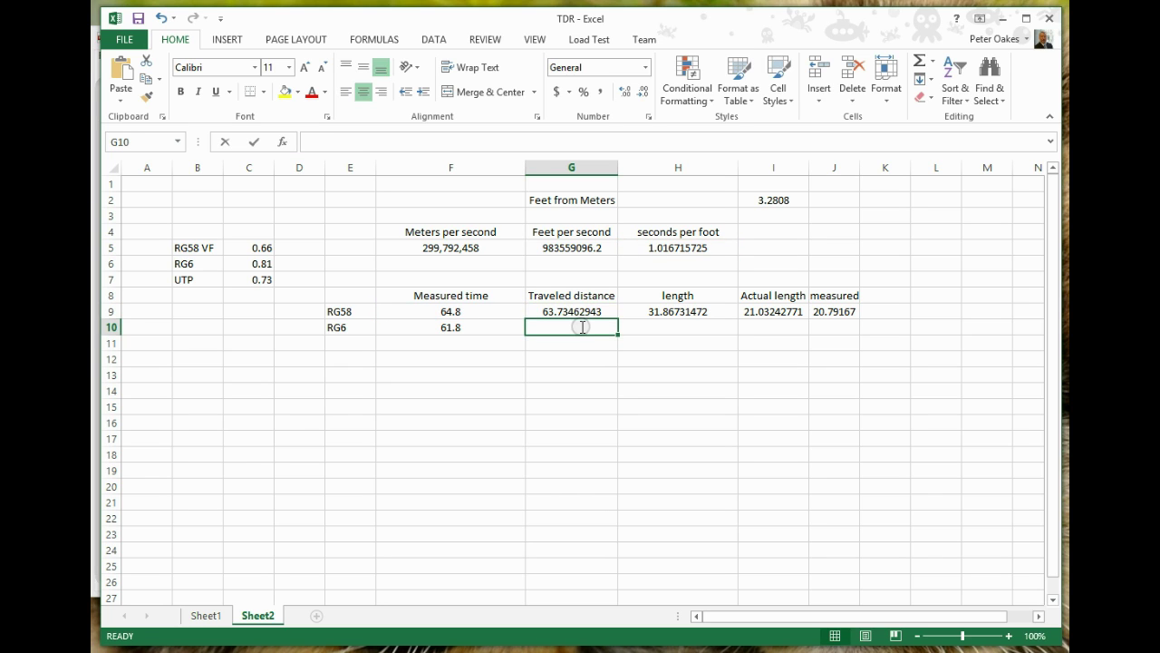
double_click(583, 327)
key("ctrl+v")
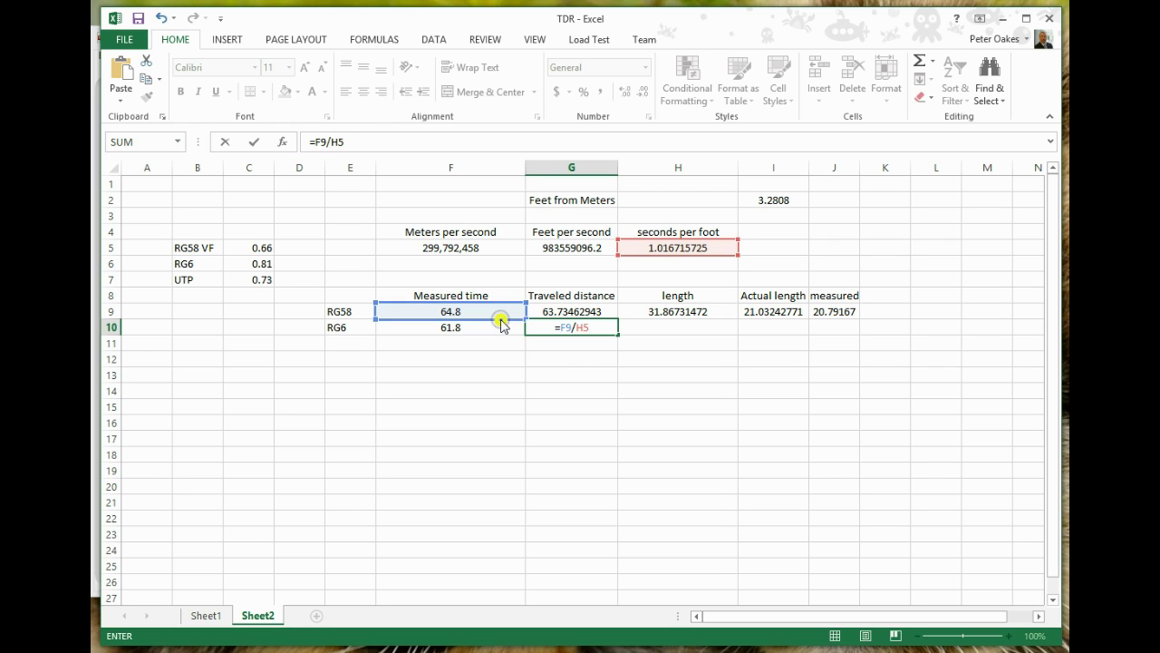
left_click_drag(499, 319, 501, 331)
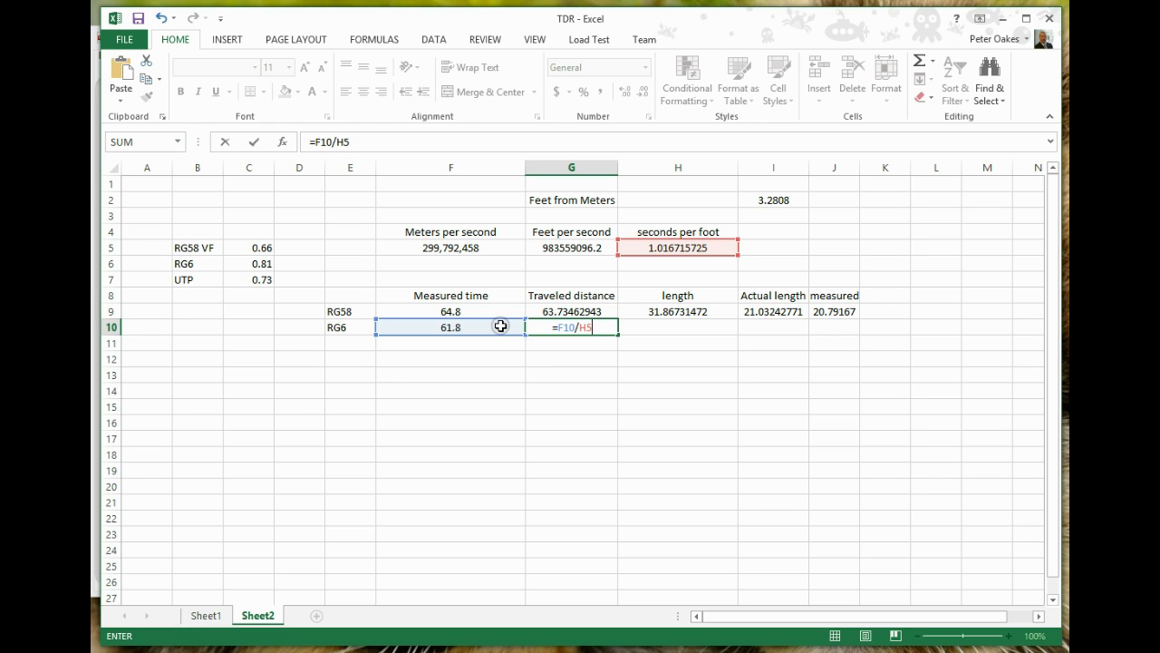
key("Return")
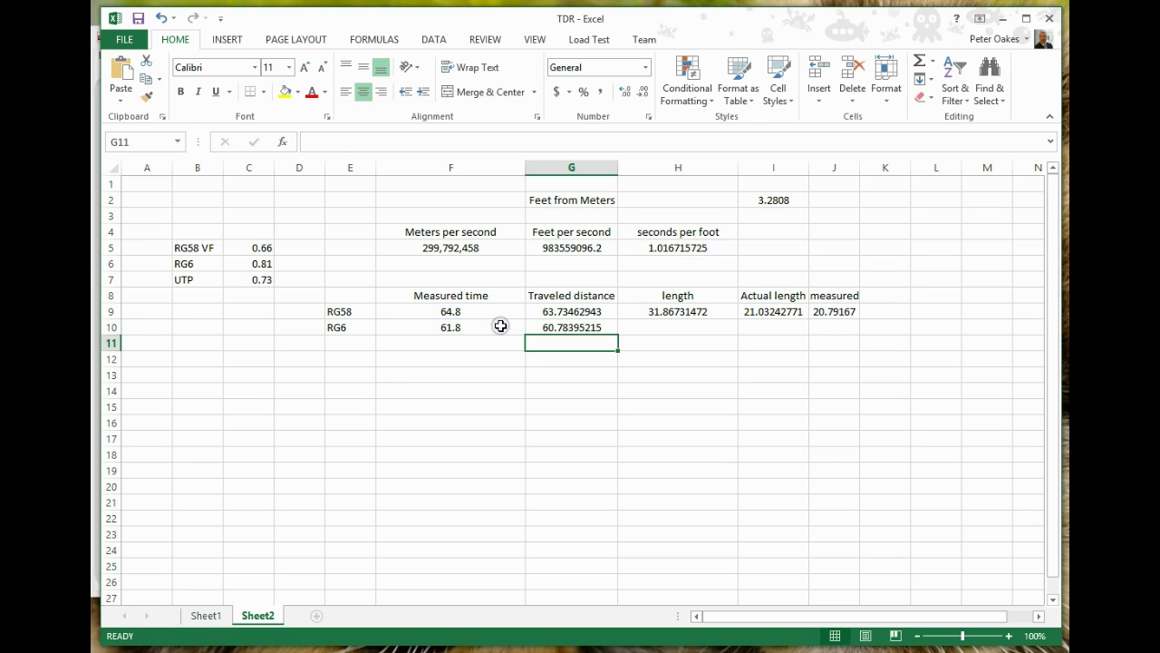
Step: Fill the length formula in H9 down to the RG6 row and check the copied formula
left_click(660, 313)
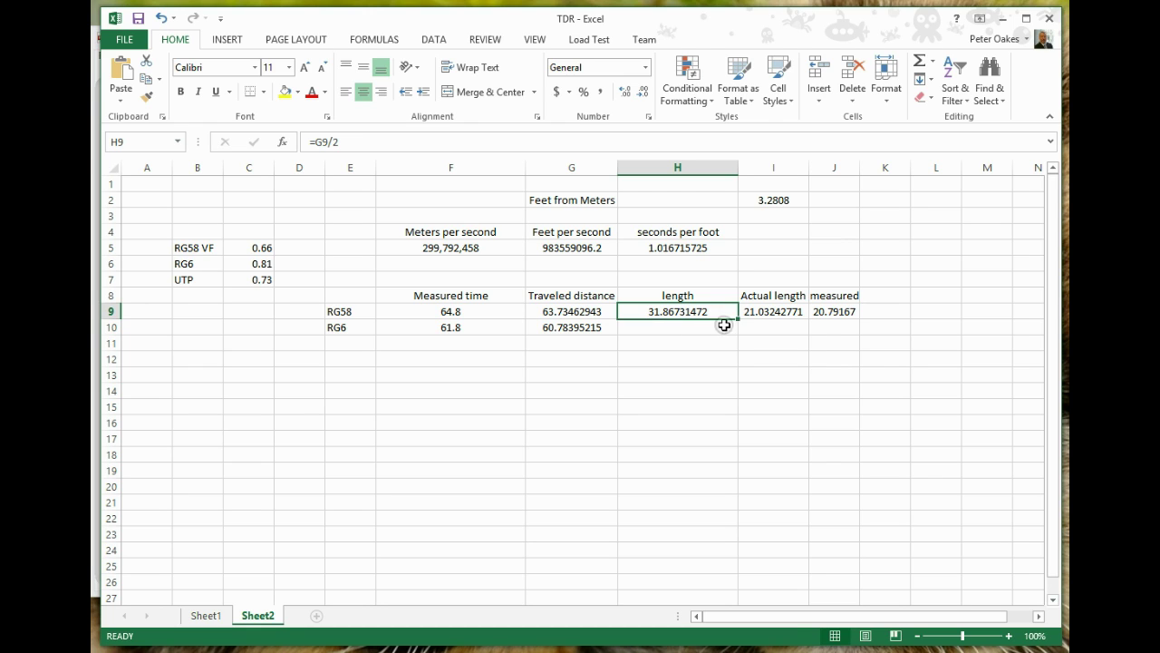
left_click_drag(738, 319, 737, 335)
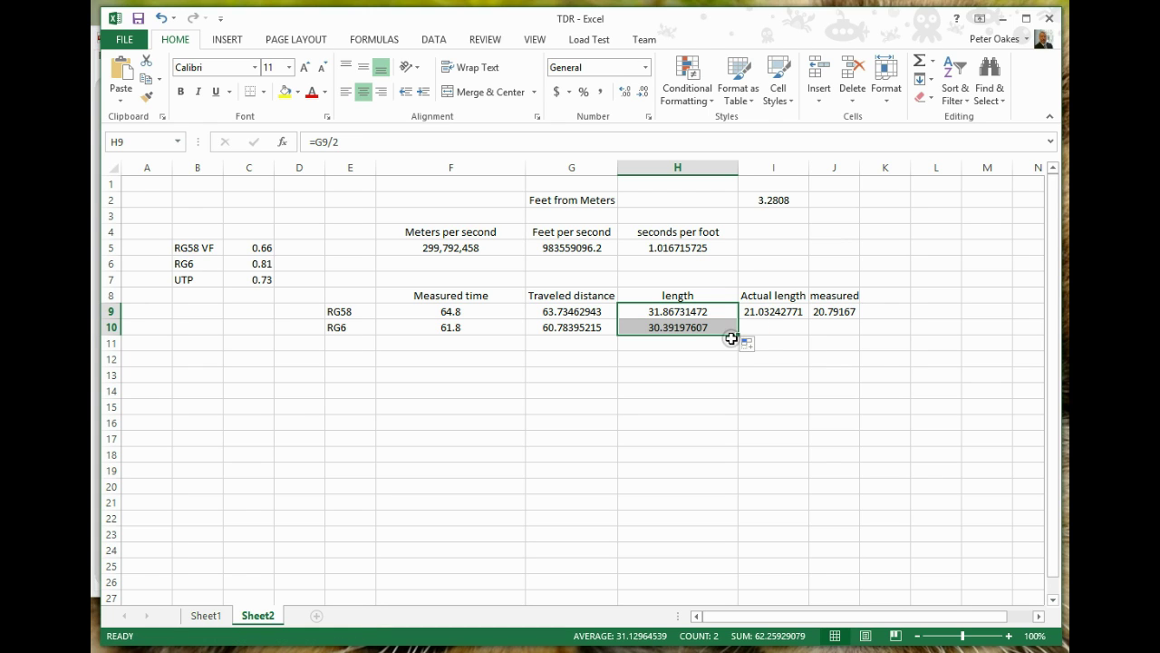
left_click(693, 331)
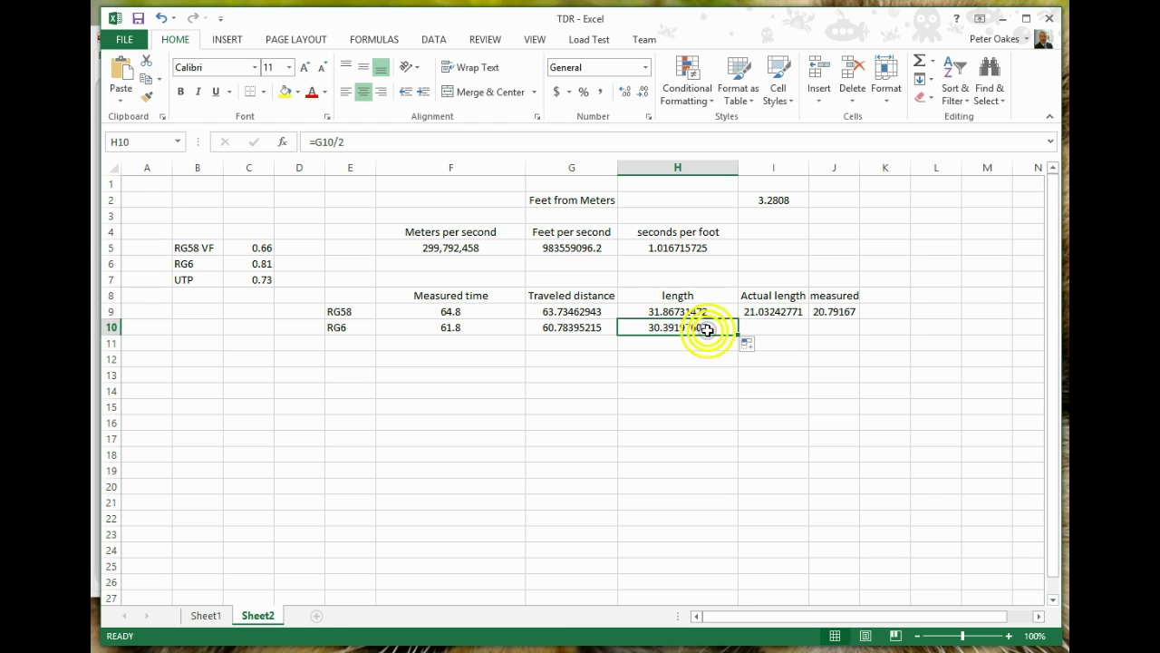
Step: Fill the Actual length formula in I9 down to I10 and check that it references the RG6 velocity factor
left_click(771, 312)
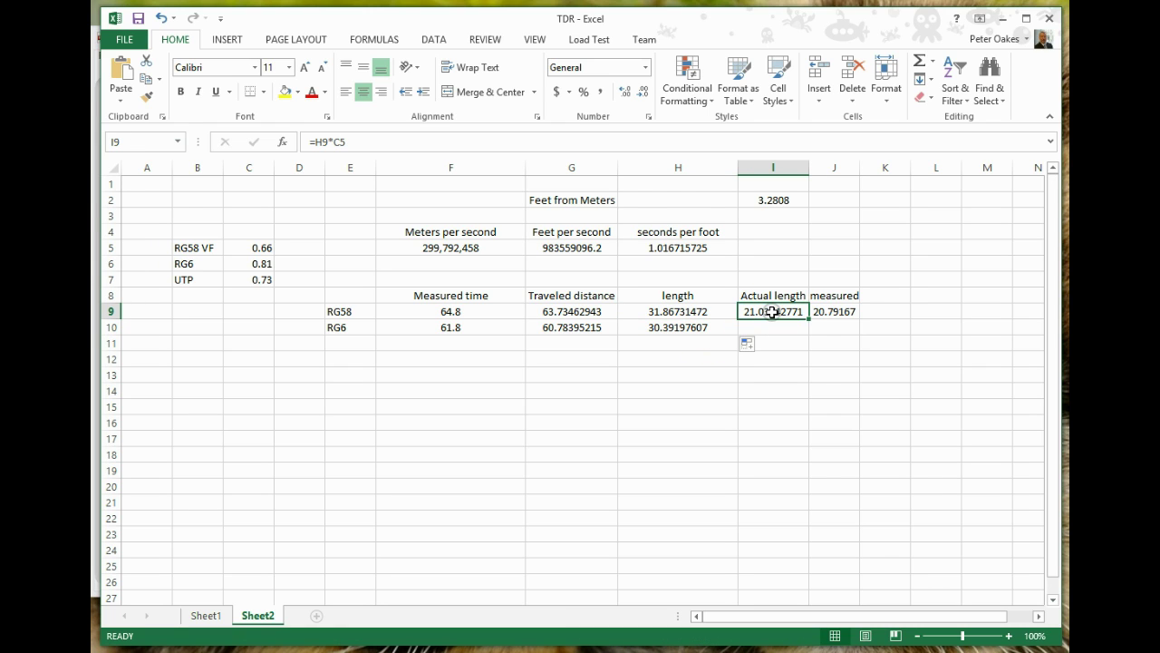
double_click(771, 312)
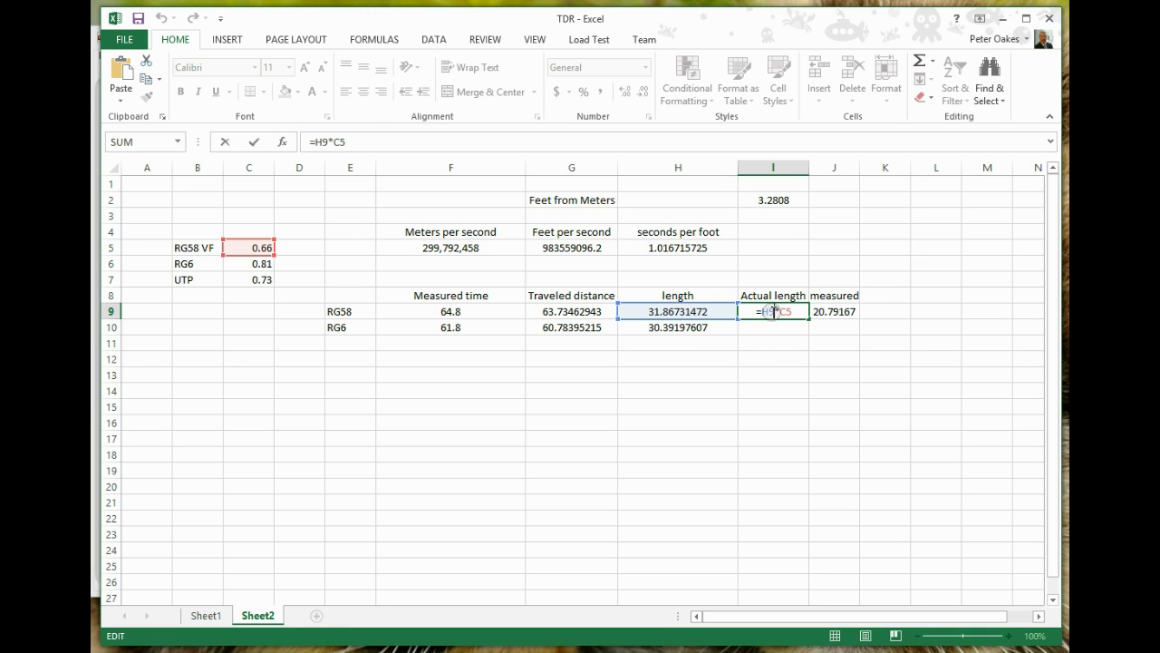
key("ctrl+Return")
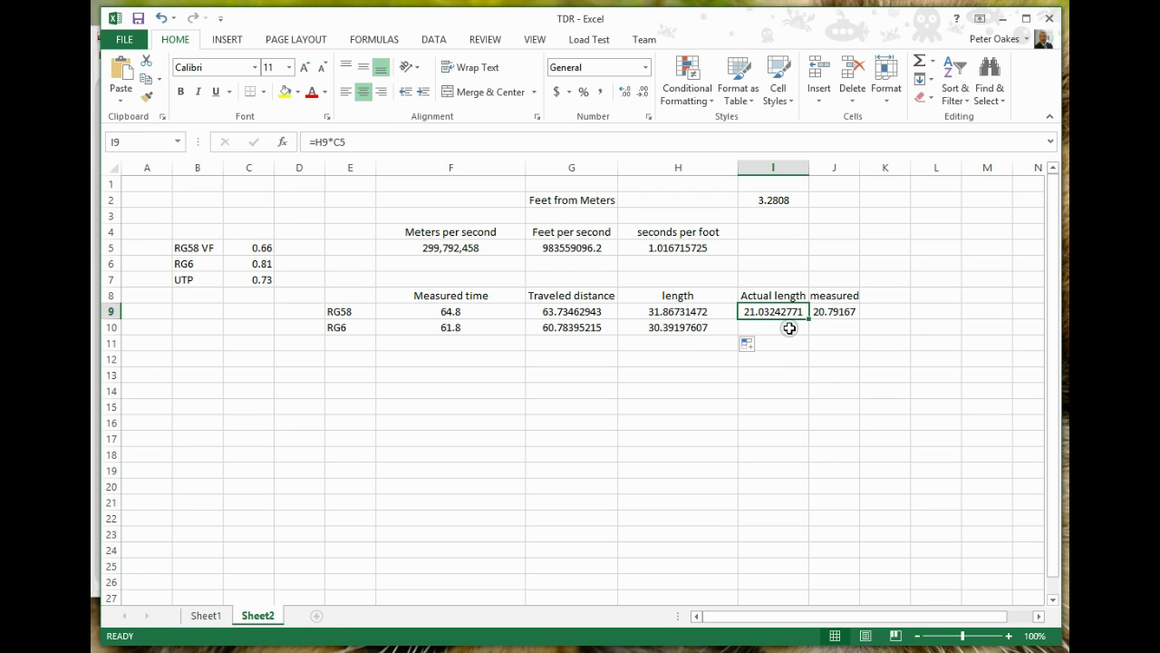
left_click_drag(807, 320, 807, 333)
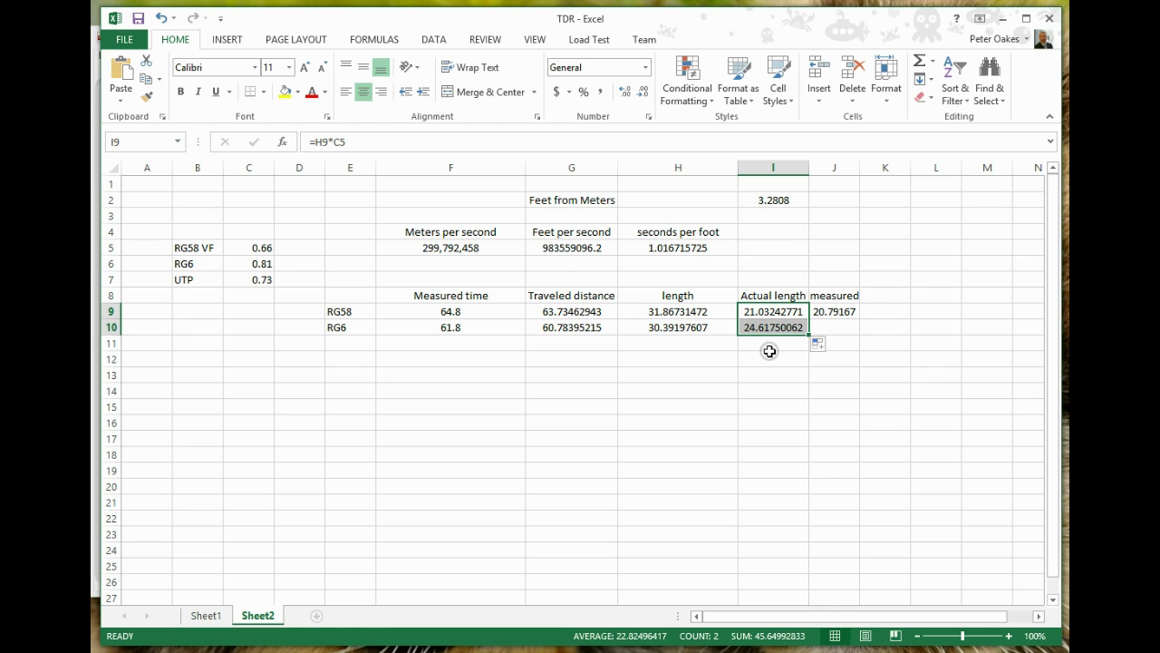
left_click(768, 358)
double_click(777, 329)
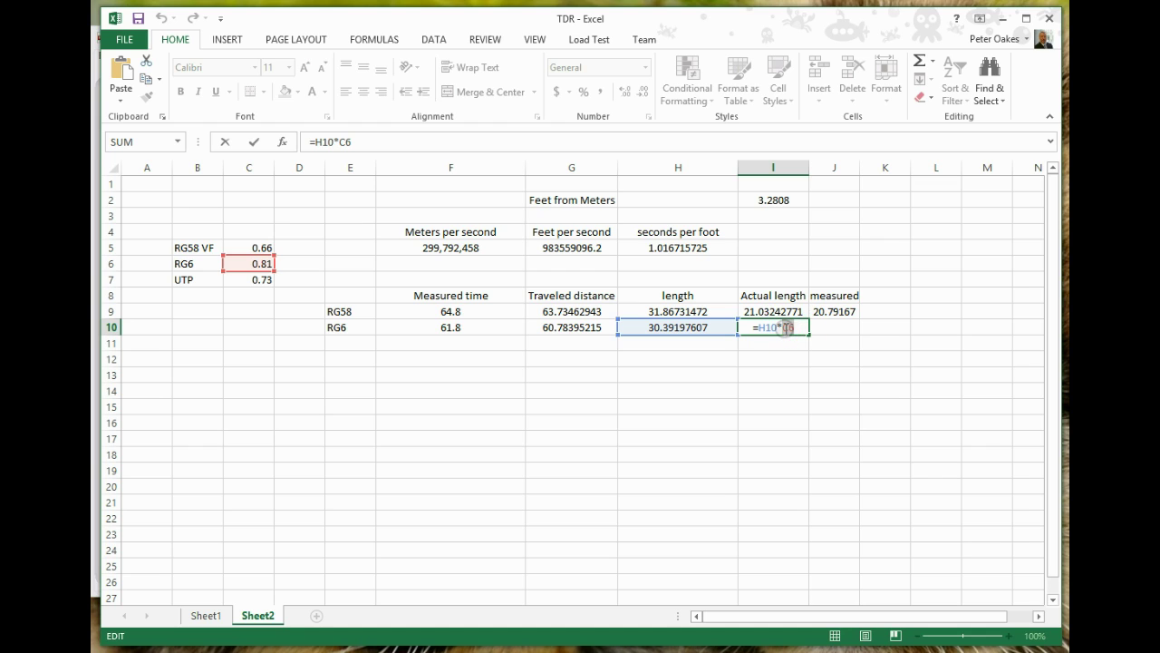
double_click(785, 328)
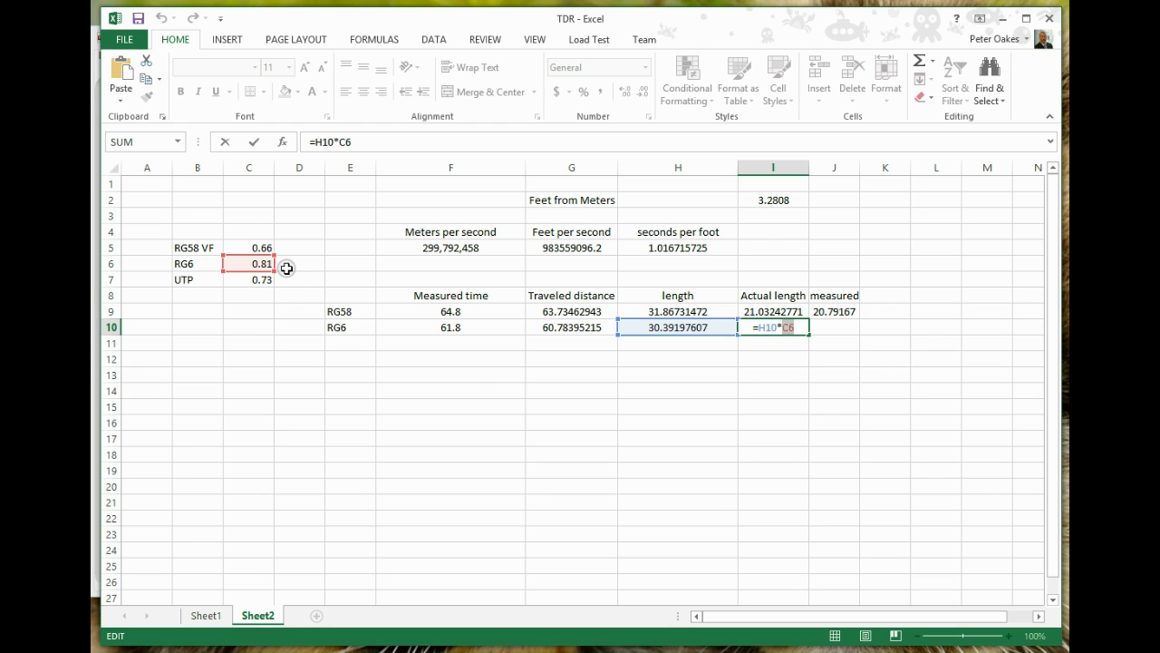
key("Return")
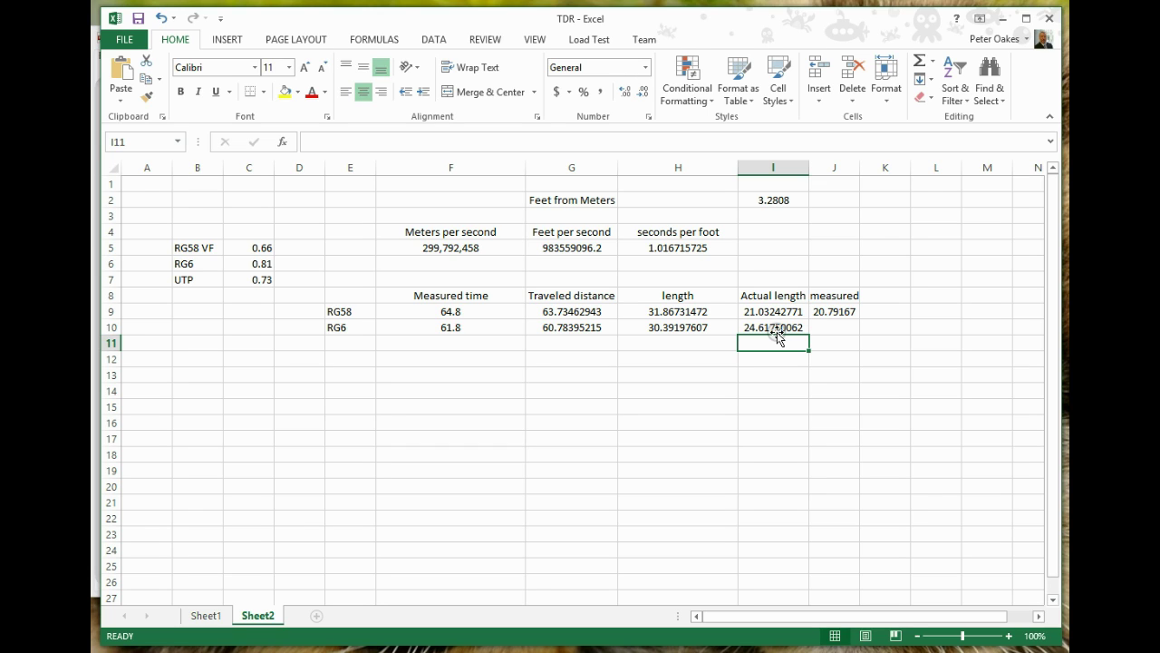
Step: Enter the RG6 cable's measured length in J10 as the formula =299.25/12
left_click(833, 329)
type("2")
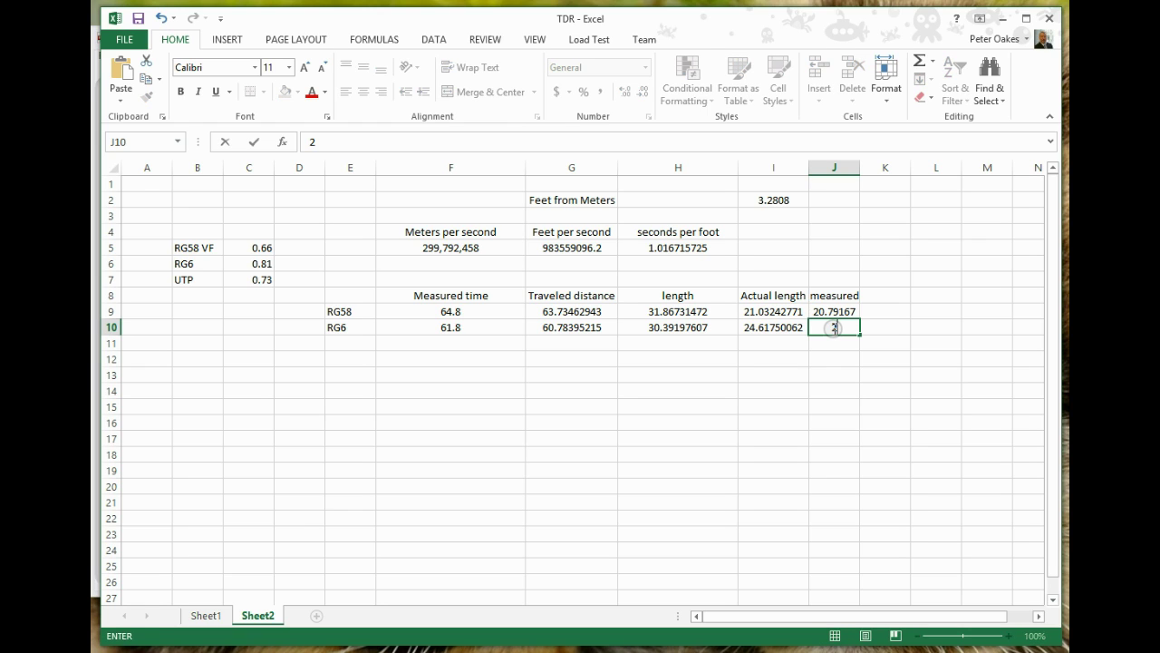
type("99.25/12")
key("Return")
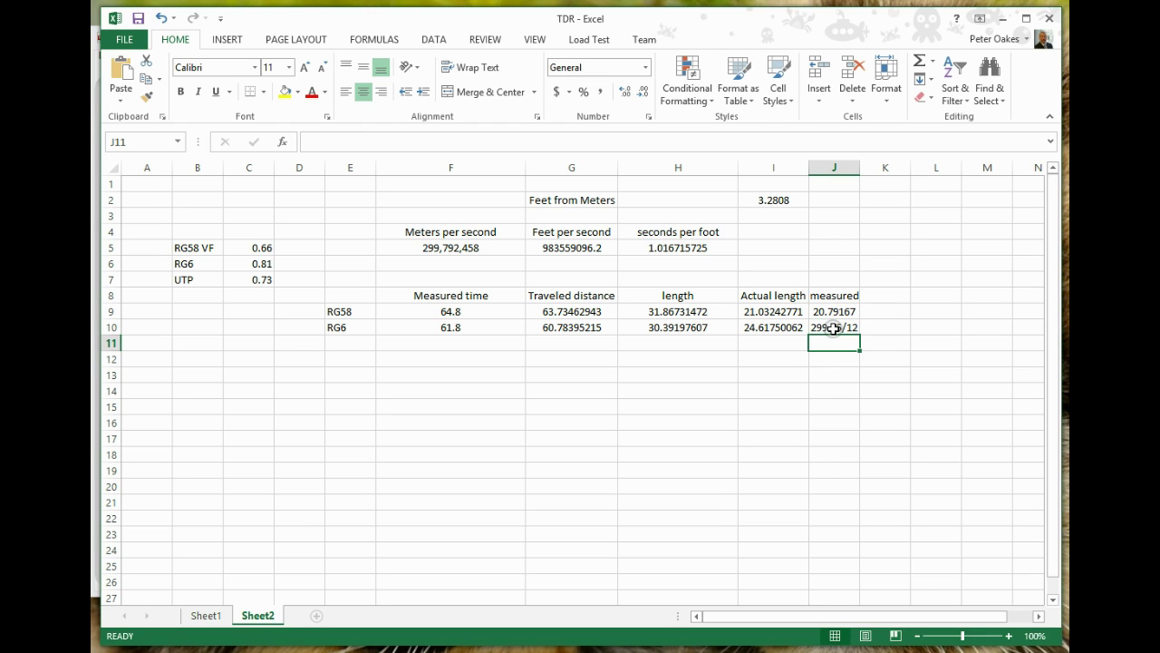
left_click(833, 328)
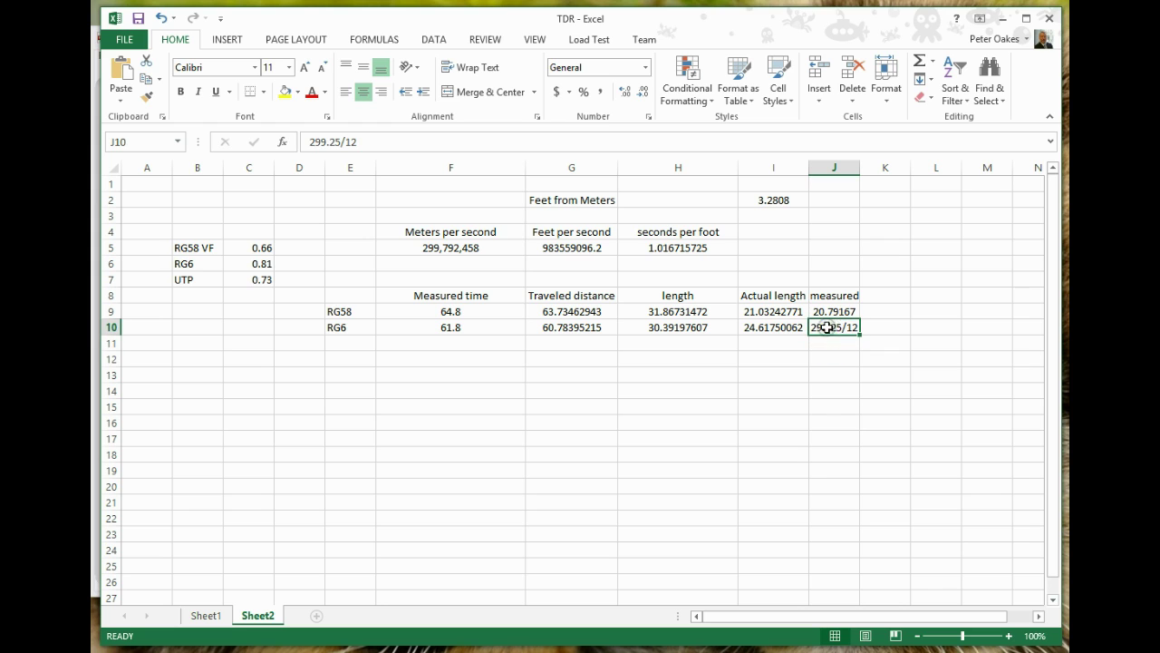
left_click(312, 142)
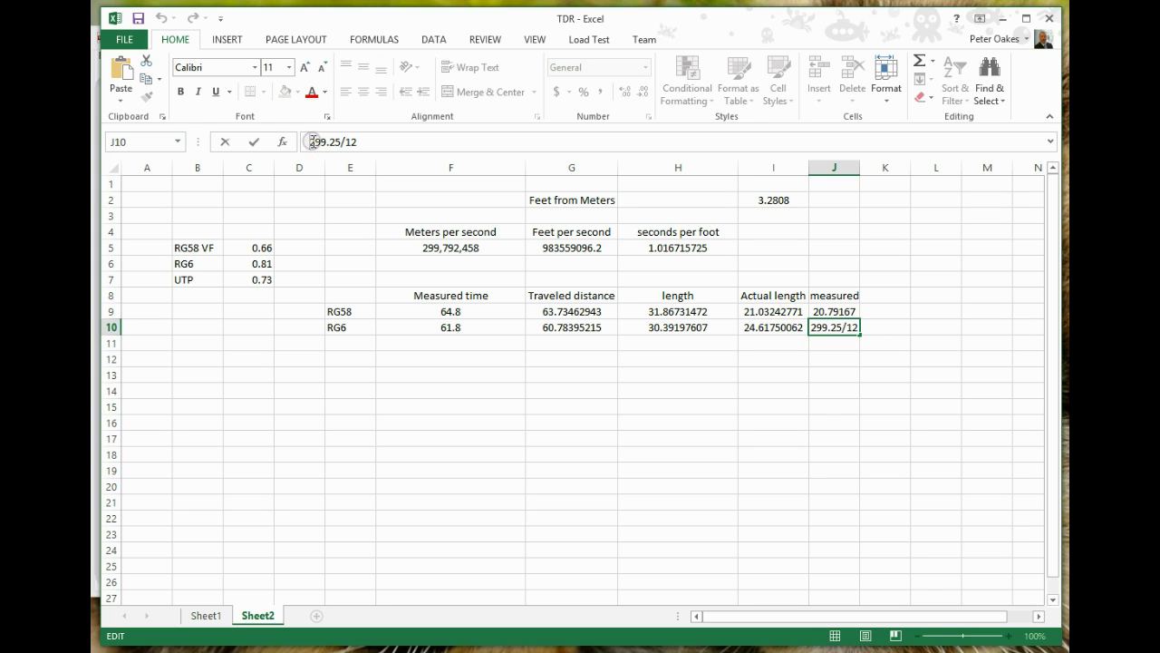
type("=")
key("Return")
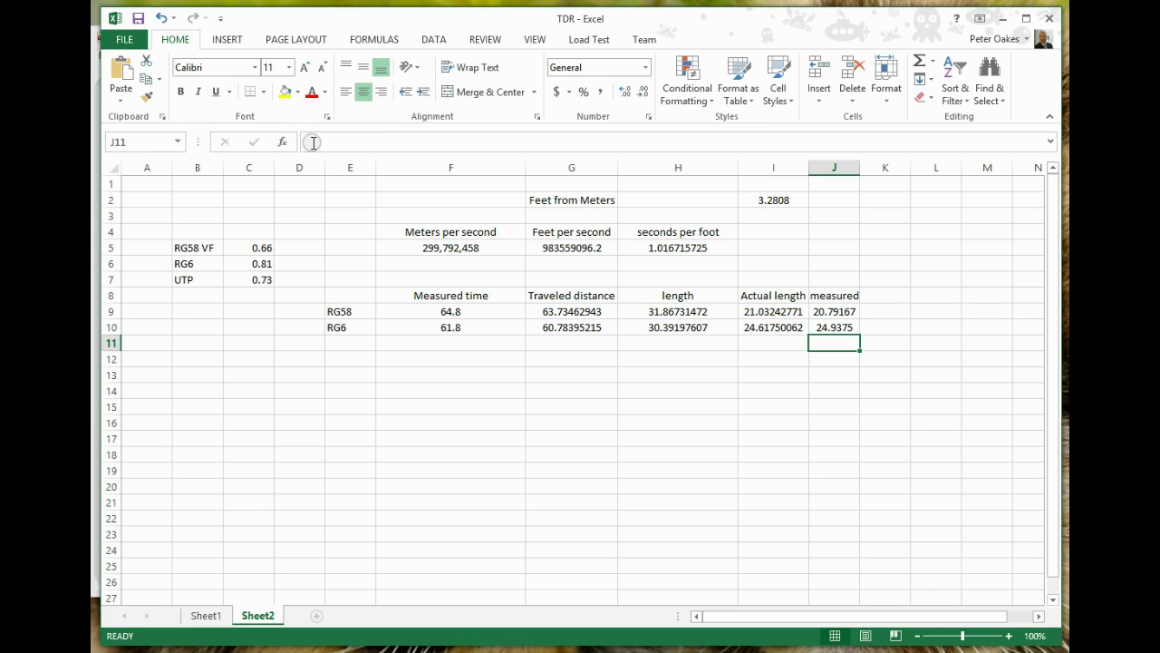